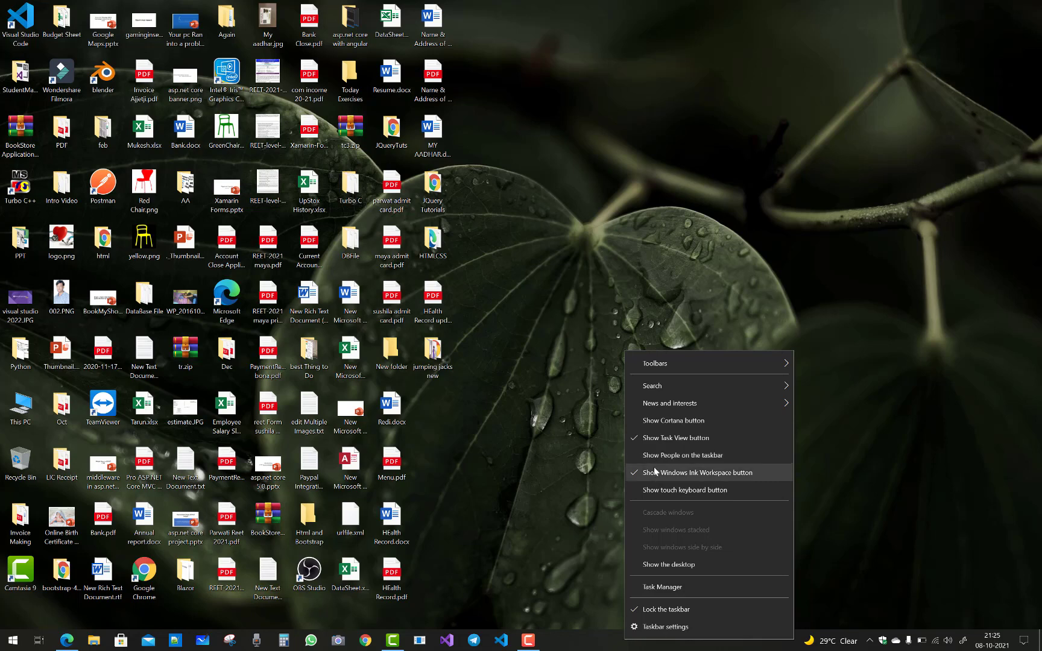
Step: Inspect Task Manager's processes, expanding Camtasia and Antimalware Service Executable, then close it
click(653, 586)
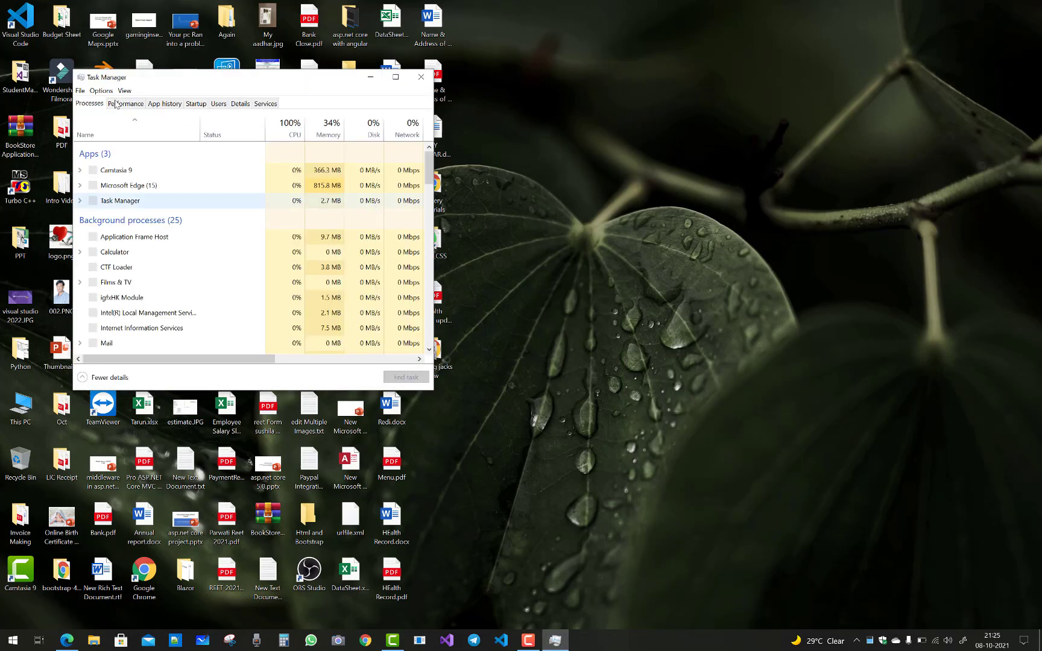
click(79, 171)
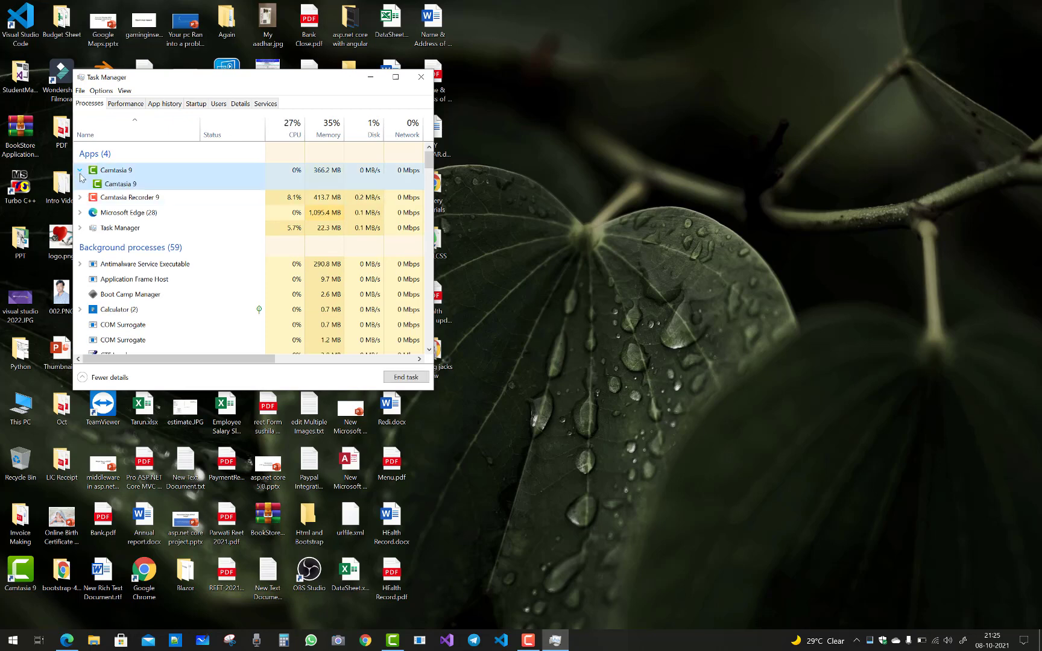
click(132, 198)
click(80, 197)
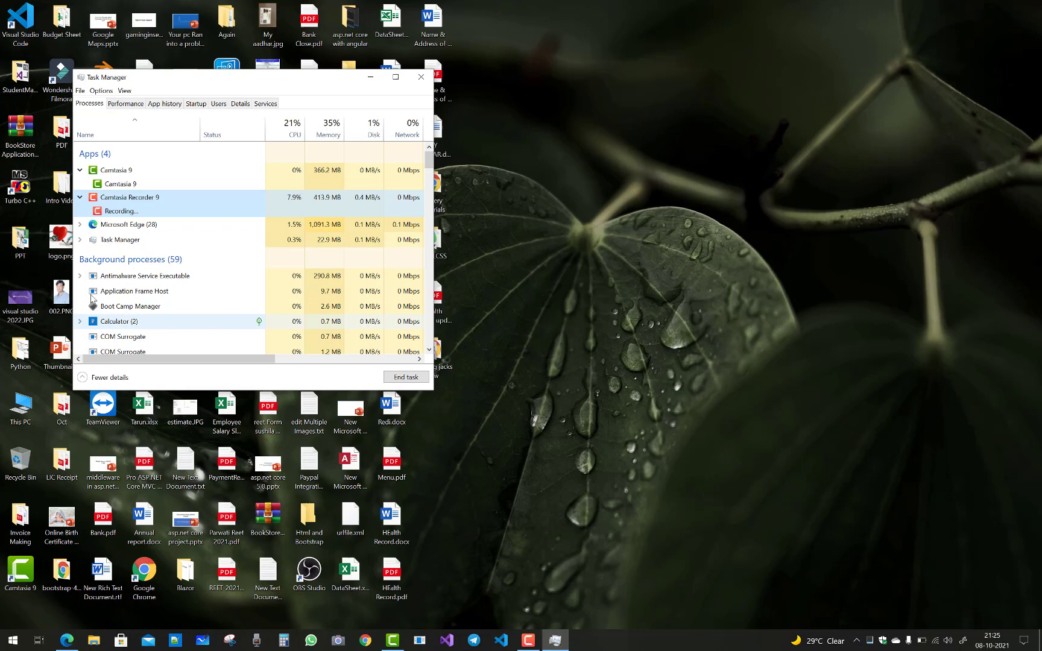
click(111, 278)
click(80, 276)
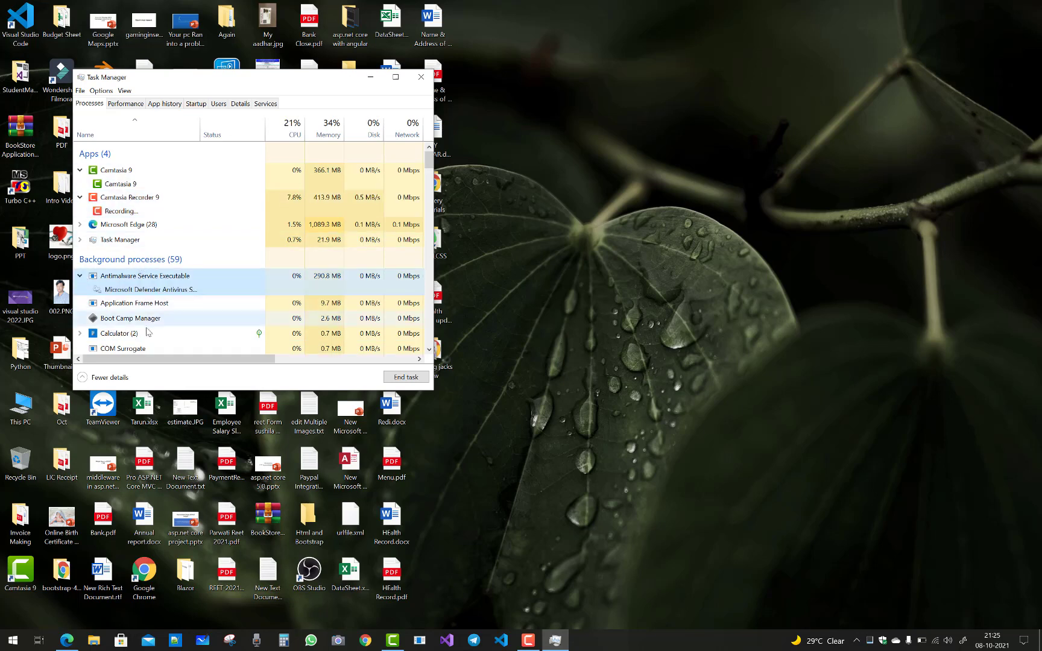
click(125, 105)
click(158, 106)
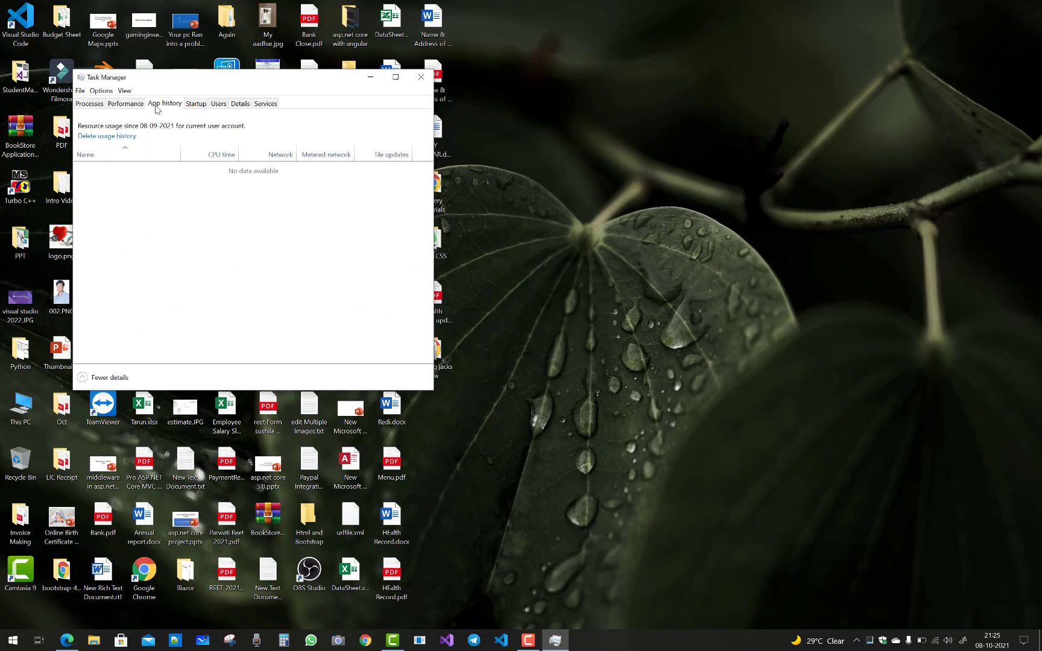
click(91, 105)
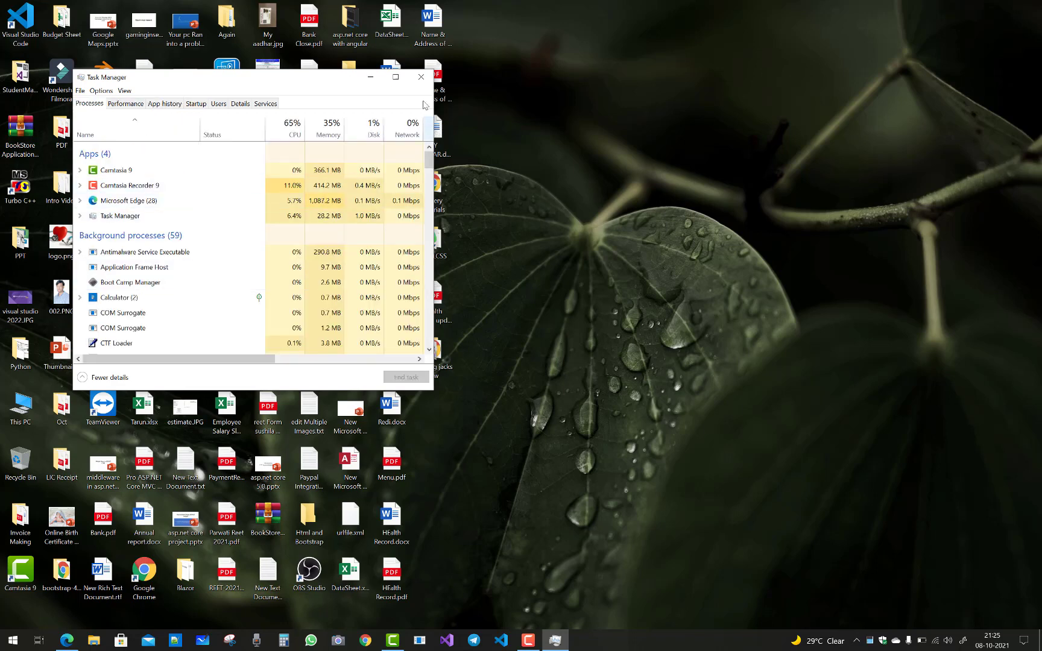
click(424, 81)
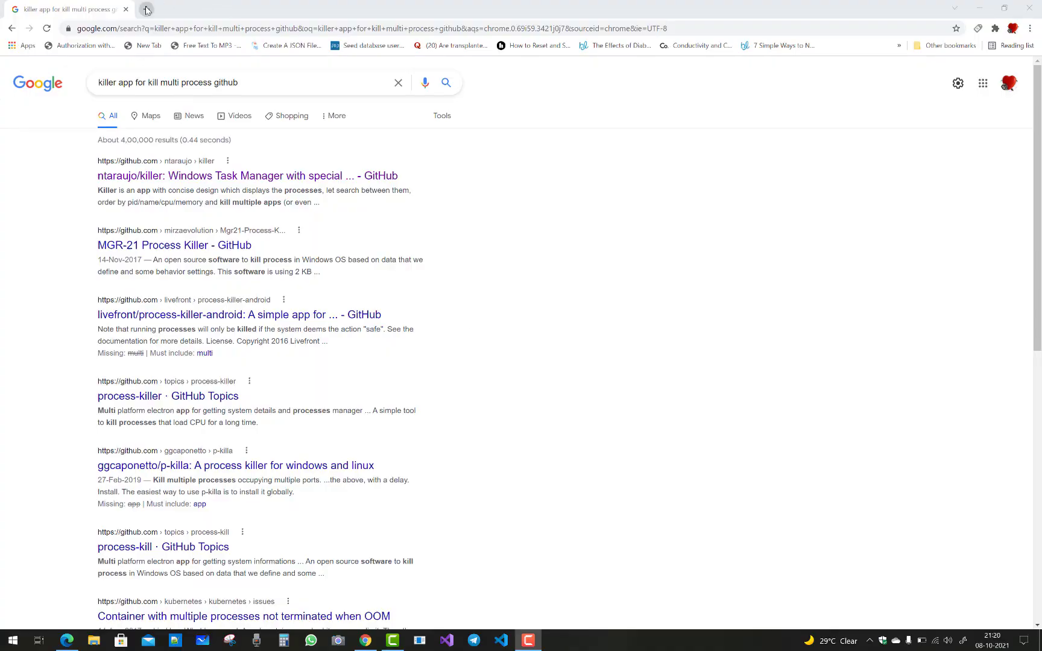
Step: Load sourceforge.net/projects/ultmprokill/ in a new browser tab
click(147, 9)
text(https://sourceforge.net/projects/ultmprokill/)
key(Return)
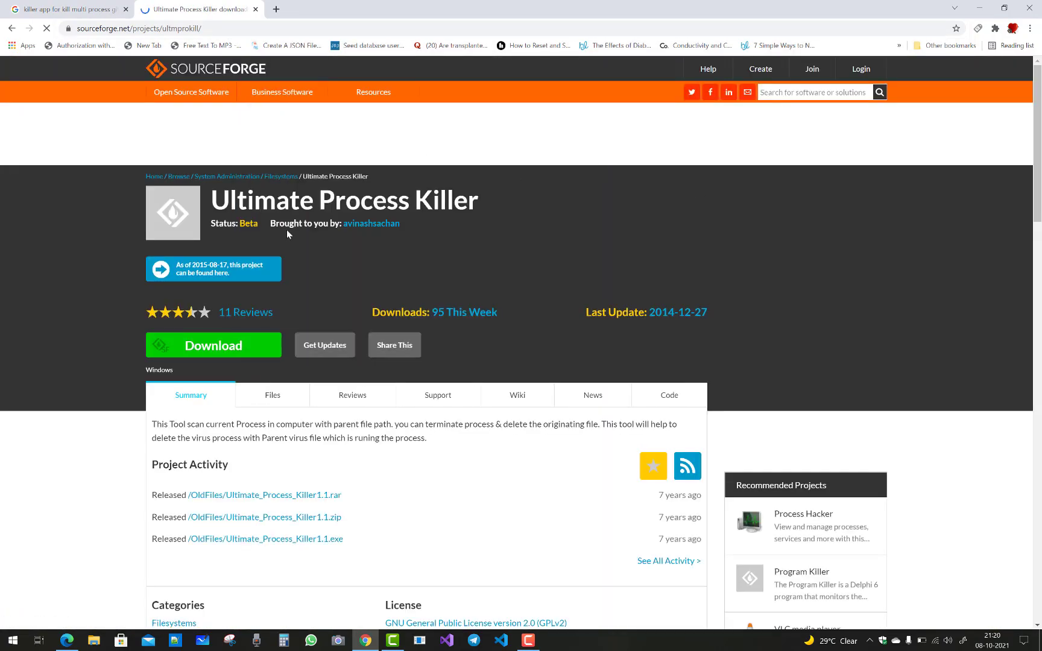
Step: Download Ultimate_Process_Killer_2.0.2.exe from the project page and run it
scroll(1040, 121, down, 1)
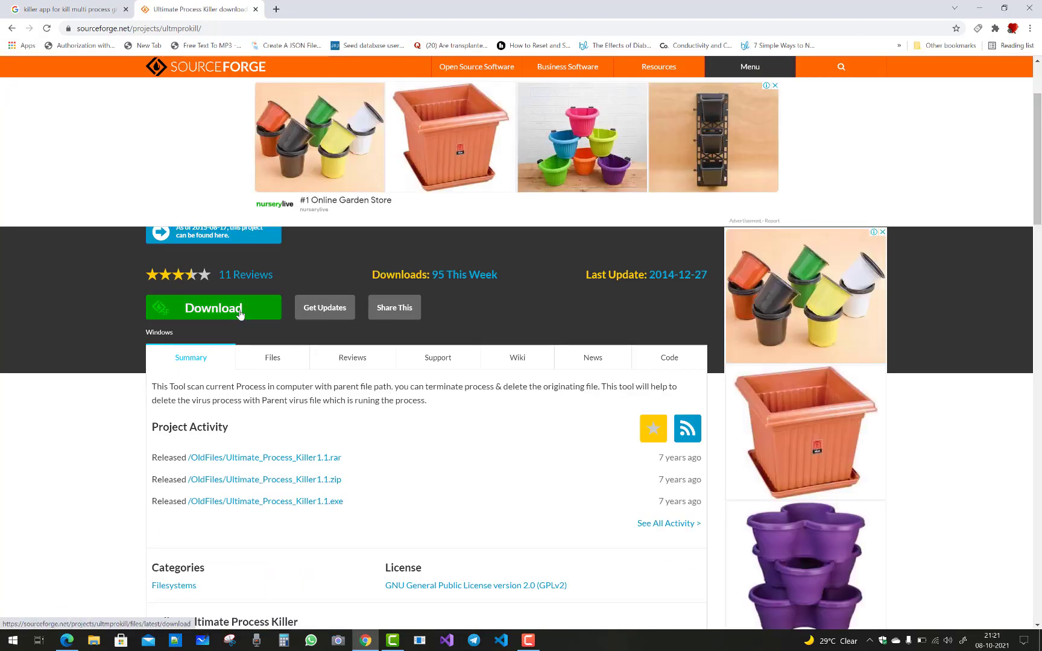
click(240, 312)
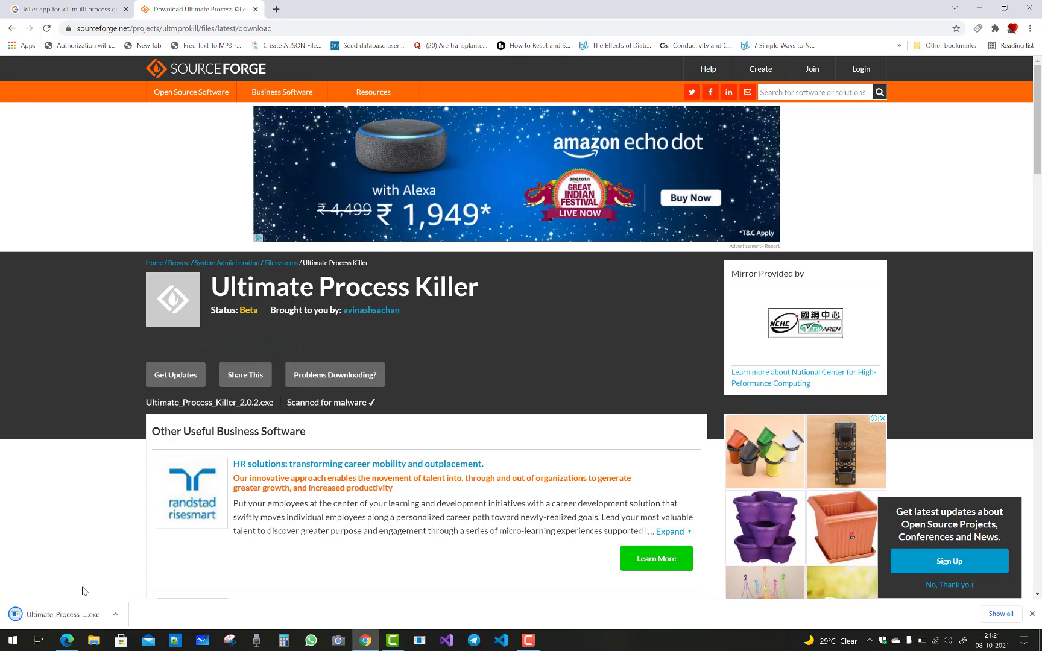
click(62, 618)
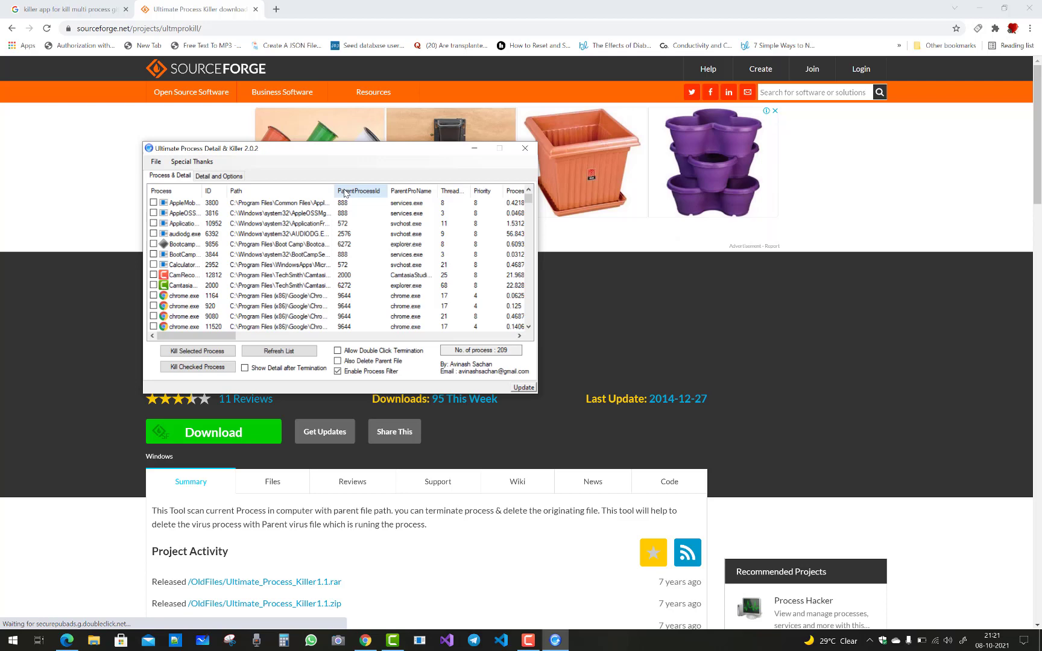
Step: Reposition the window and tick the first three processes and audiodg.exe
drag(303, 150, 422, 140)
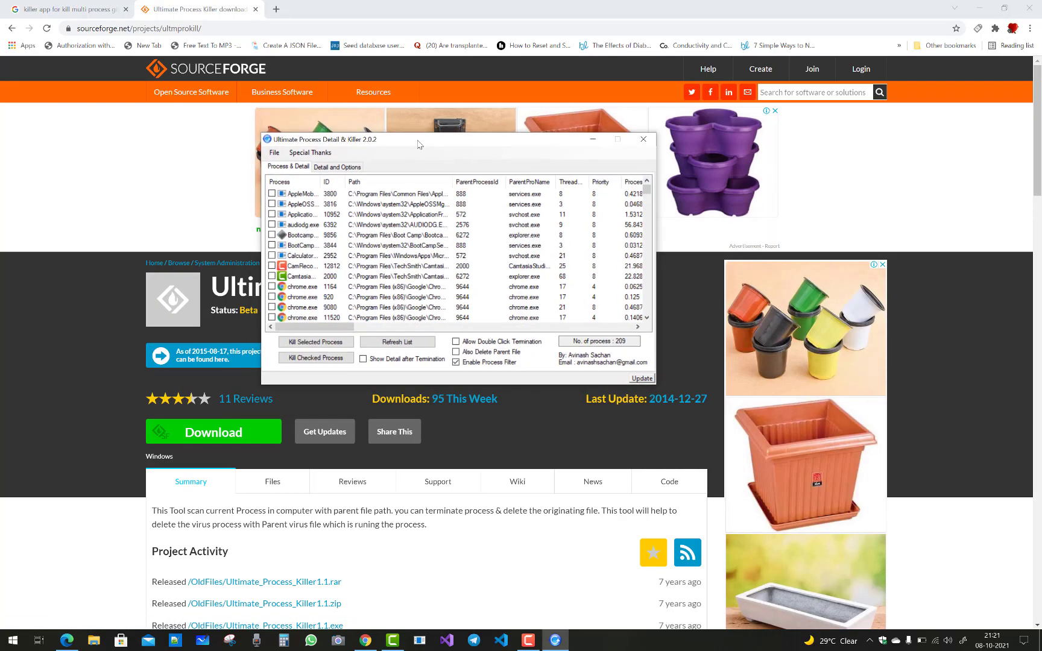
click(271, 194)
click(272, 204)
click(271, 215)
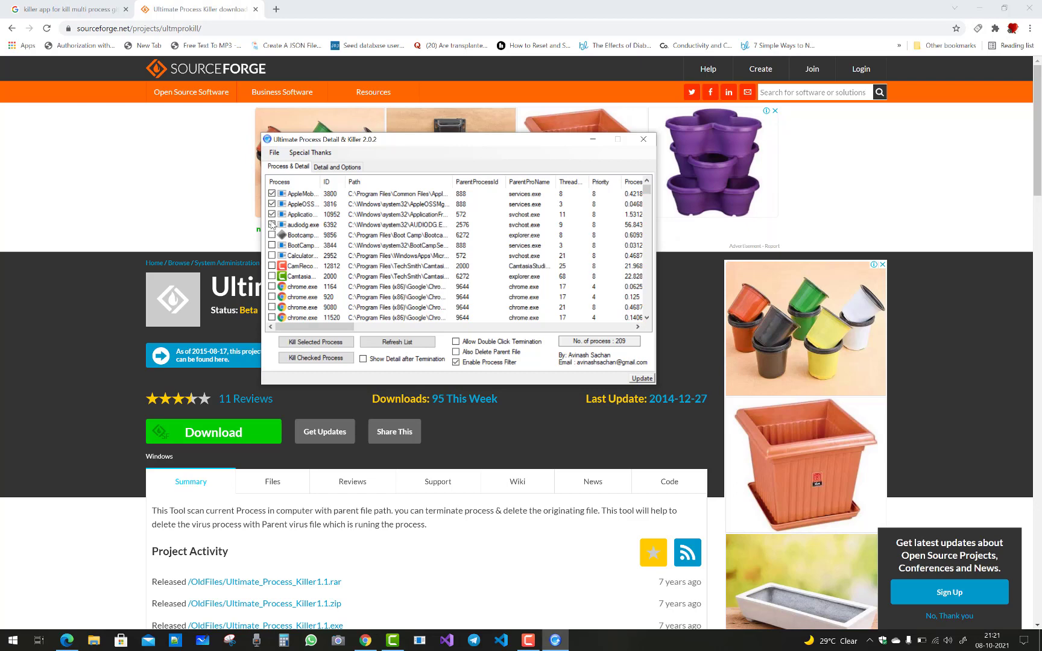
click(272, 225)
Step: Tick the TeamViewer process (ID 852), then scroll the list back to the msedge.exe rows
scroll(348, 292, down, 5)
scroll(348, 291, down, 10)
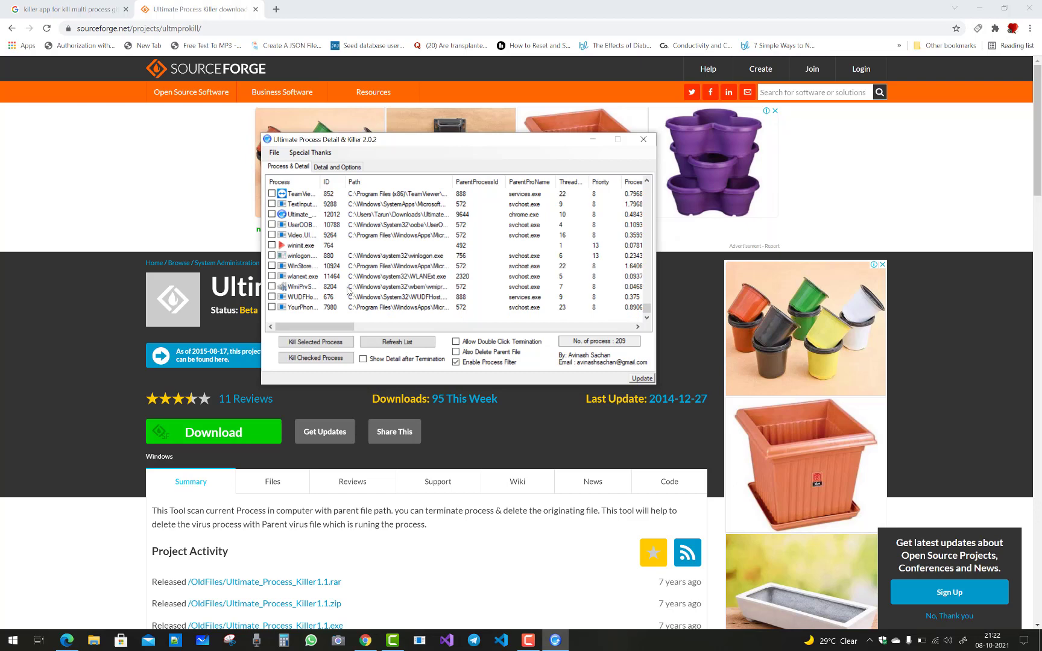
click(271, 194)
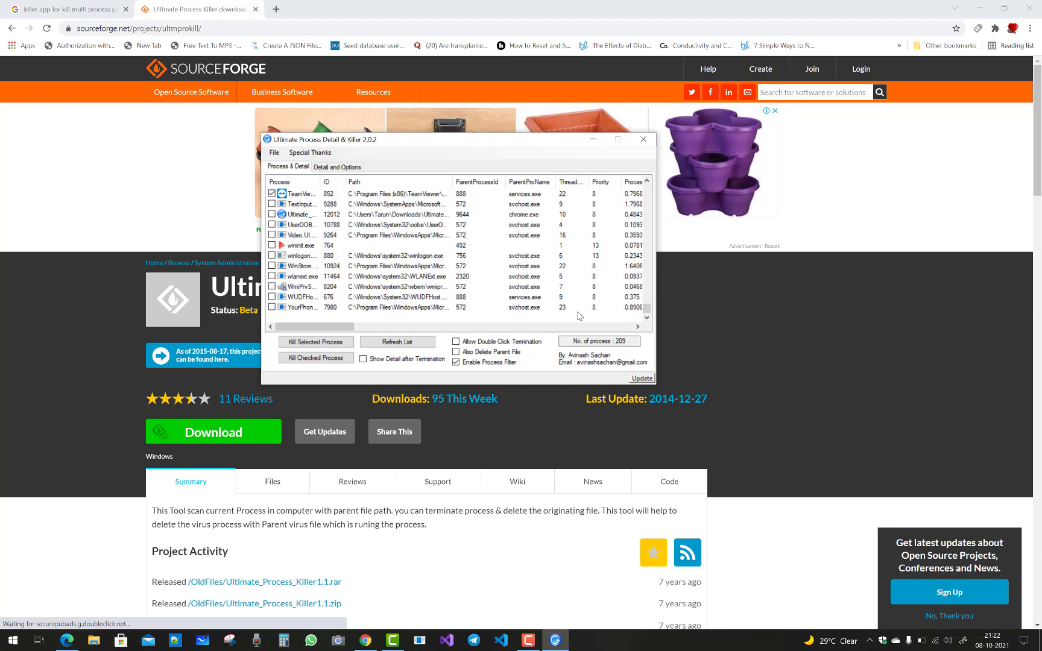
drag(645, 309, 645, 306)
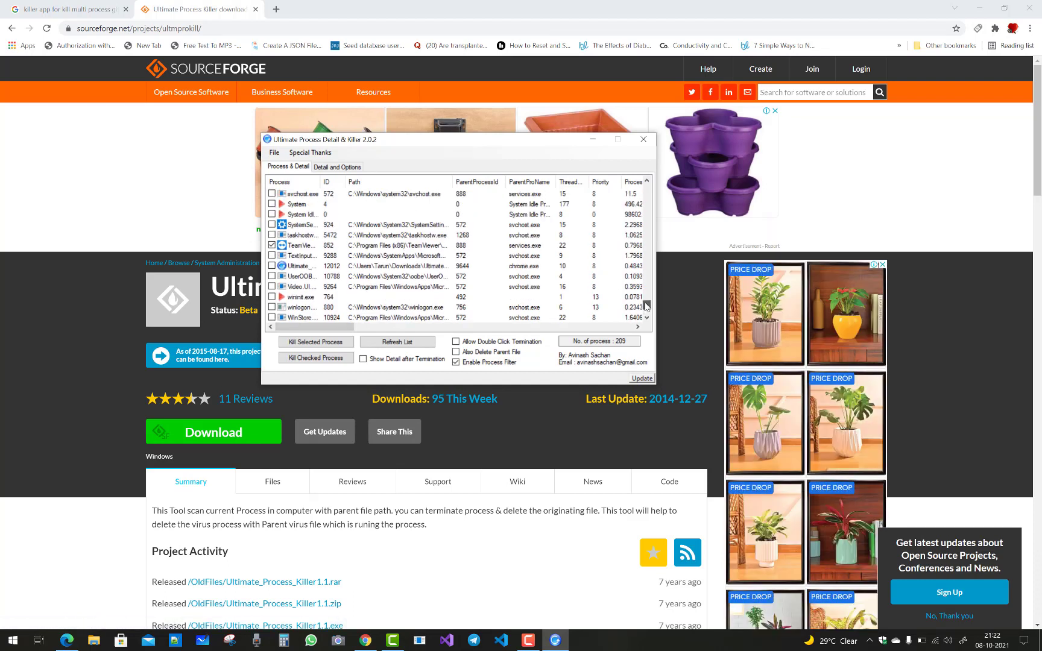
drag(646, 306, 648, 218)
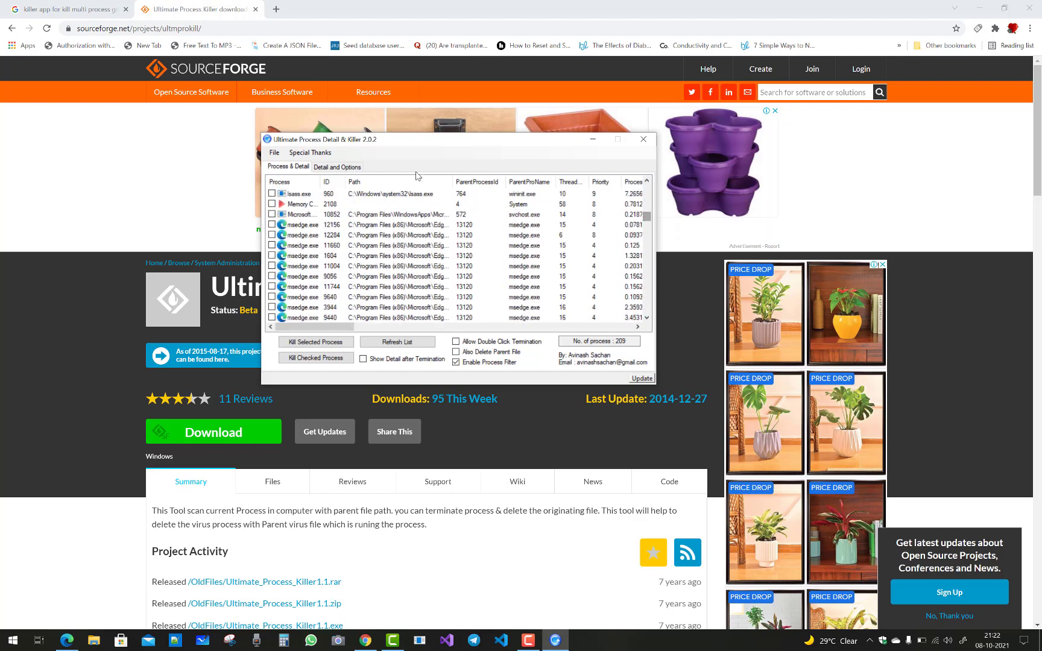
Step: Tick msedge.exe processes 12156, 12284 and 11660 and terminate them with Kill Checked Process
click(271, 225)
click(271, 235)
click(272, 245)
click(309, 344)
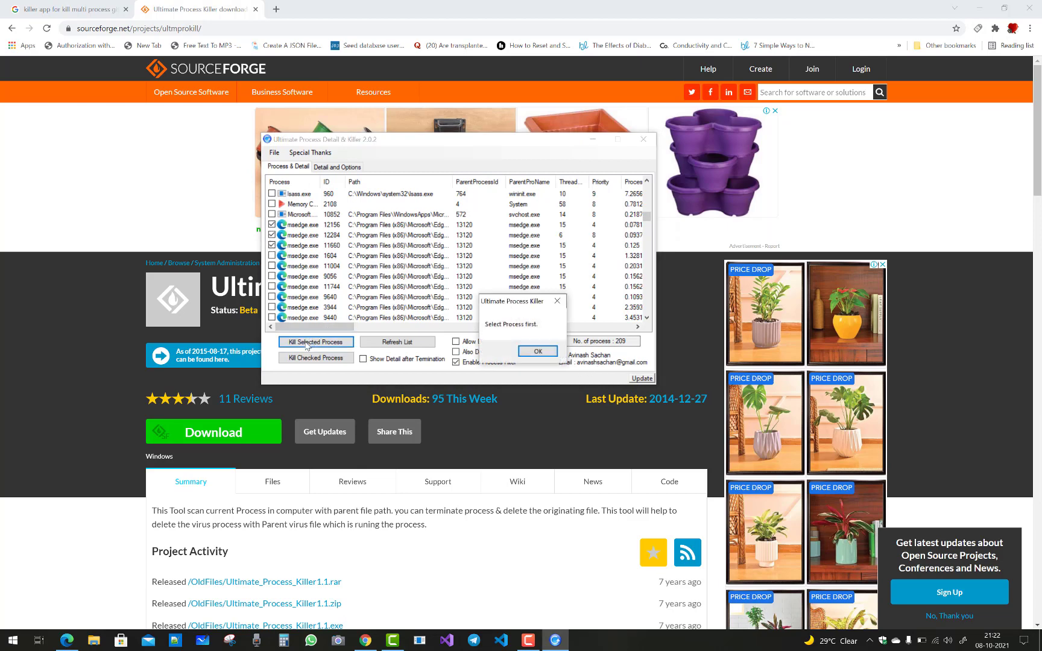
click(537, 352)
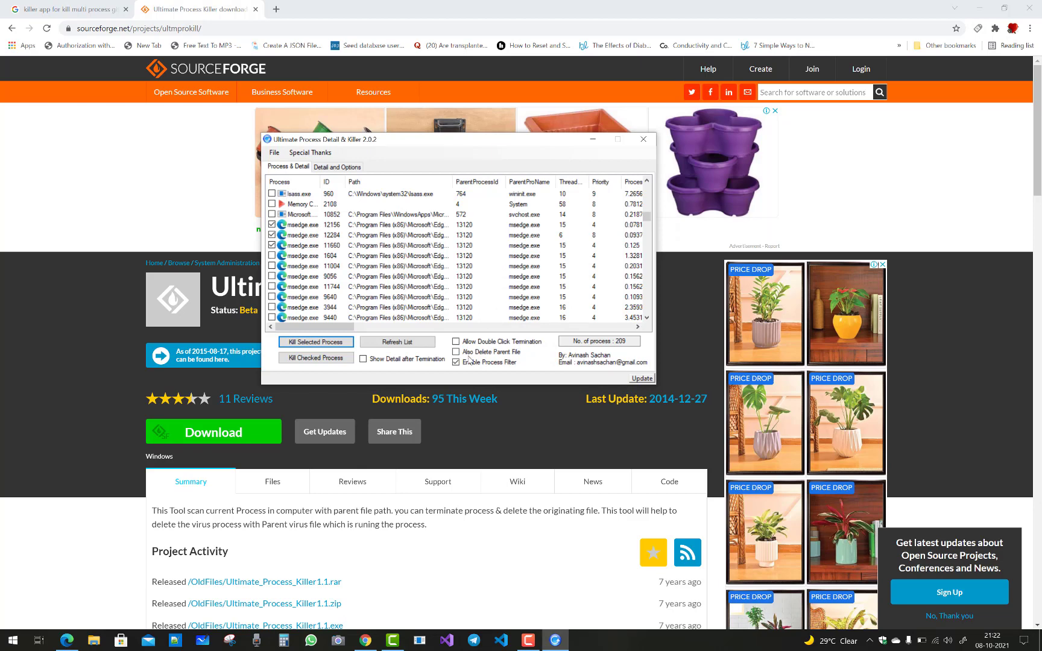
click(314, 362)
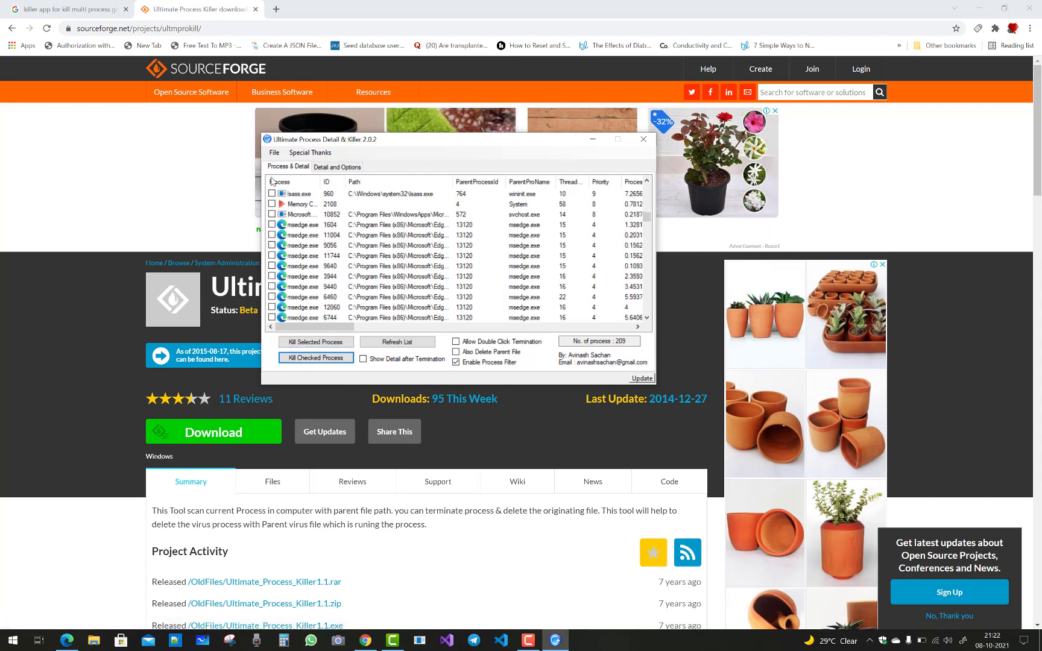
Step: Kill msedge.exe processes 1604, 9056, 11744, 3944, 9440 and 6460 together
click(272, 225)
click(272, 245)
click(272, 256)
click(313, 278)
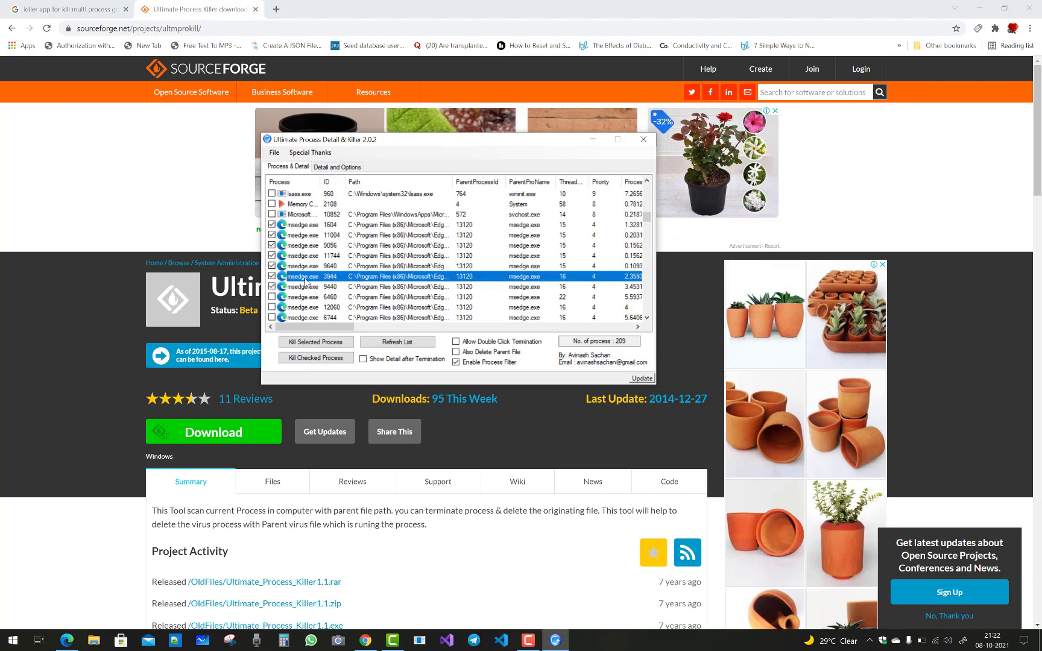
click(300, 288)
click(271, 296)
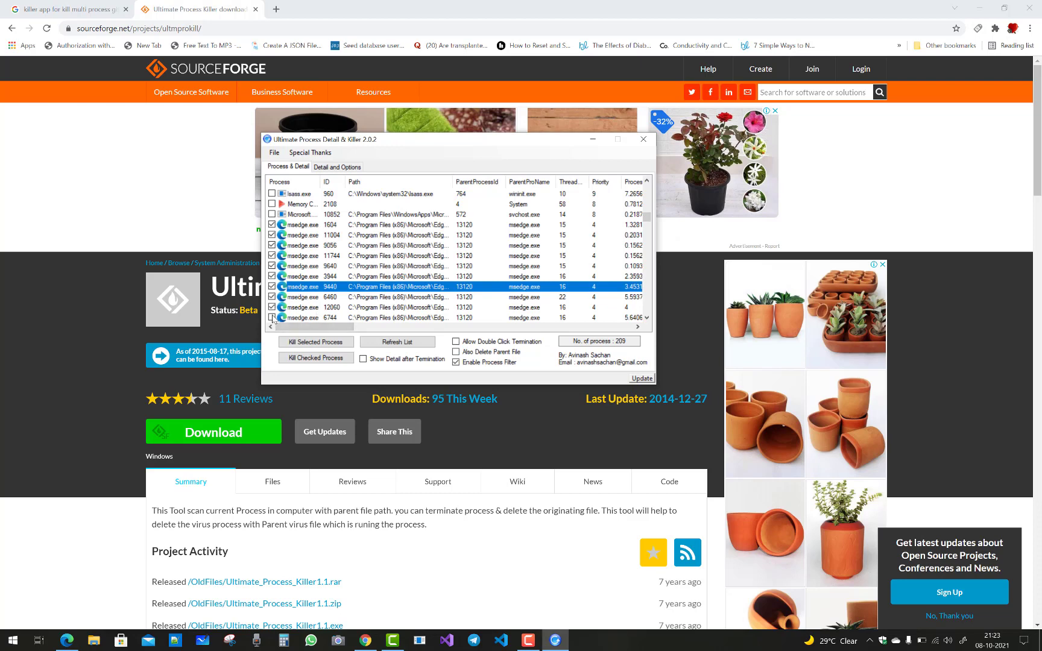
click(314, 358)
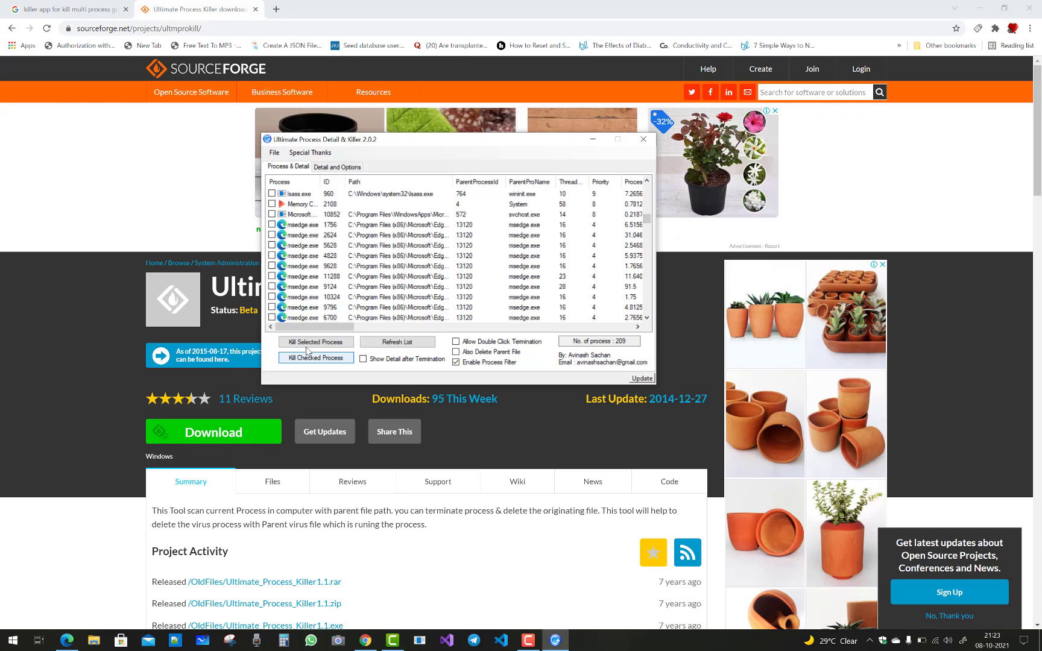
Step: Tick msedge.exe processes 1756, 2624 and 4828
click(271, 225)
click(271, 235)
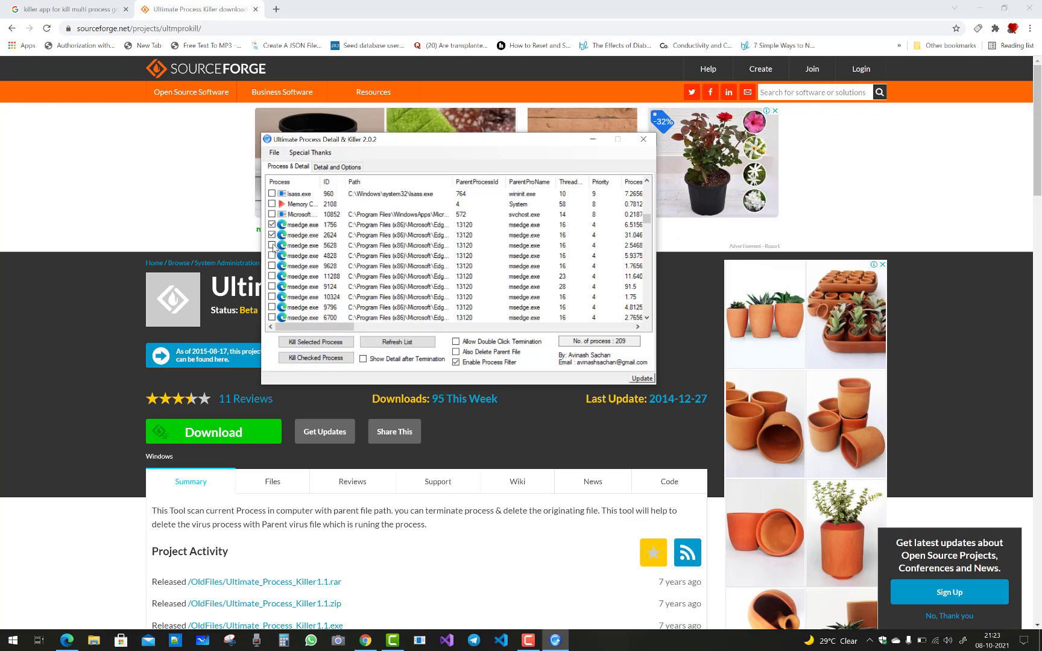
click(271, 256)
Step: Add msedge.exe processes 11288 and 10324 to the batch and kill all ticked processes
click(272, 276)
click(271, 297)
click(314, 357)
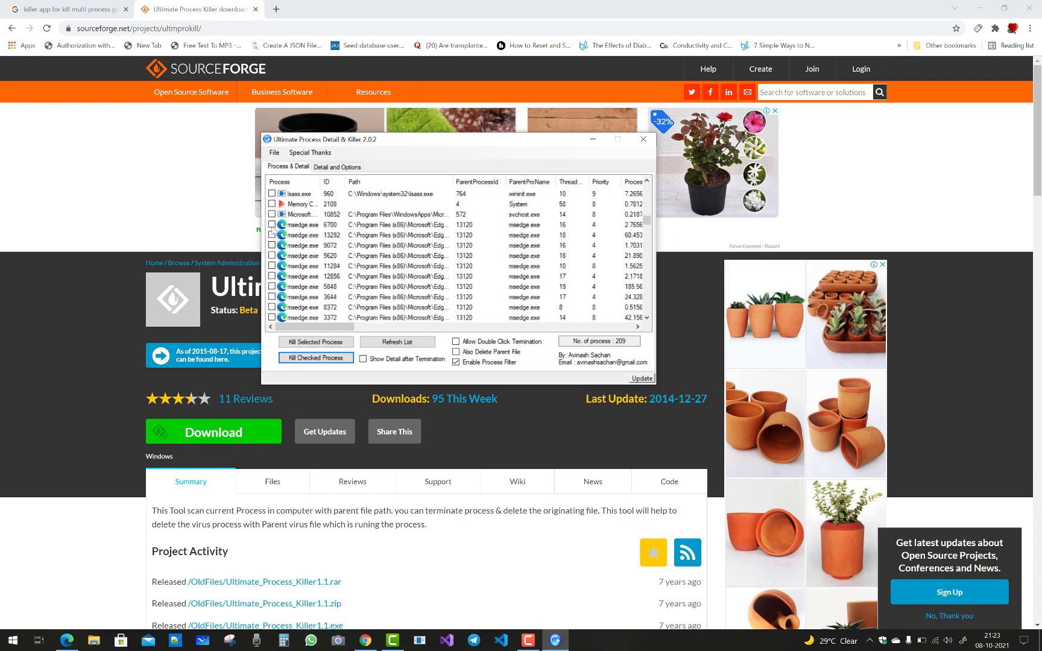
Step: Kill msedge.exe processes 6700, 13292, 9072, 5848, 3644 and 3372
click(272, 225)
click(271, 235)
click(271, 245)
click(271, 286)
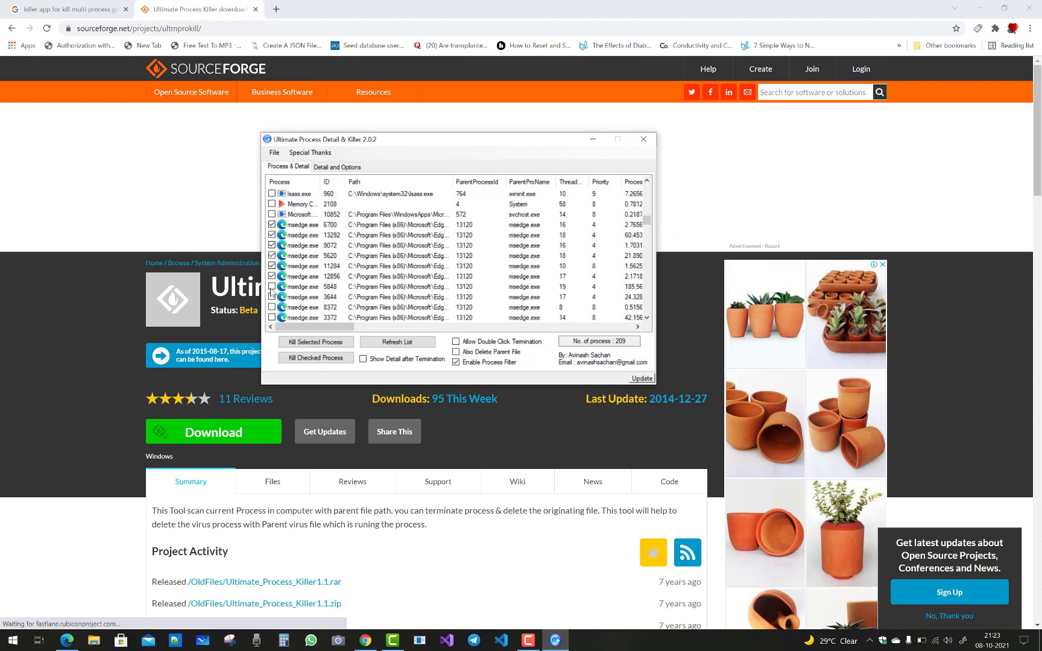
click(271, 297)
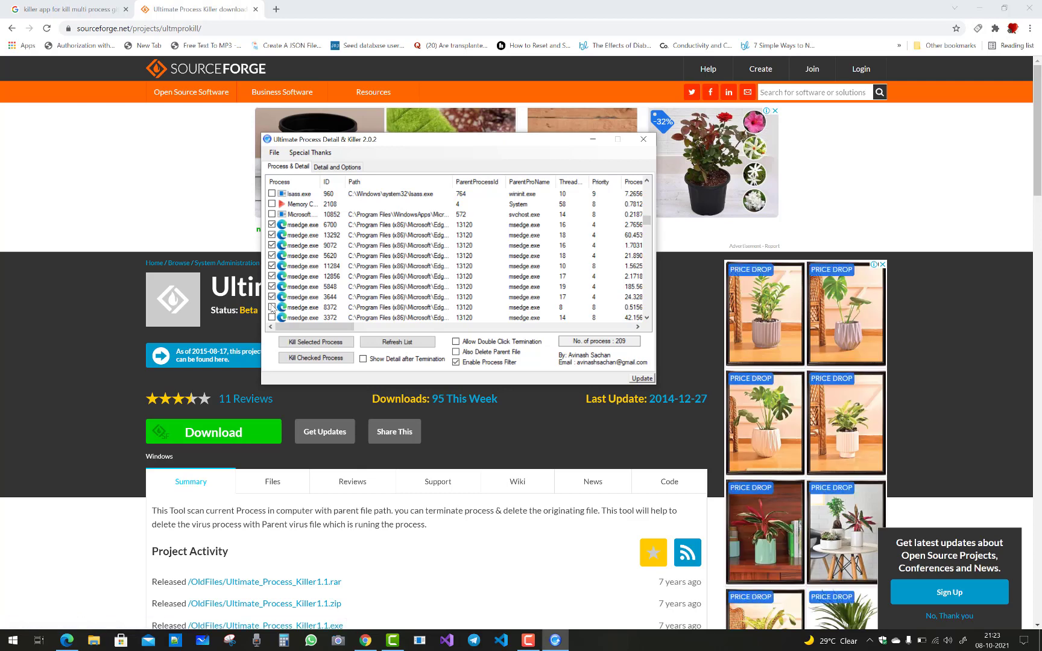
click(271, 318)
click(316, 357)
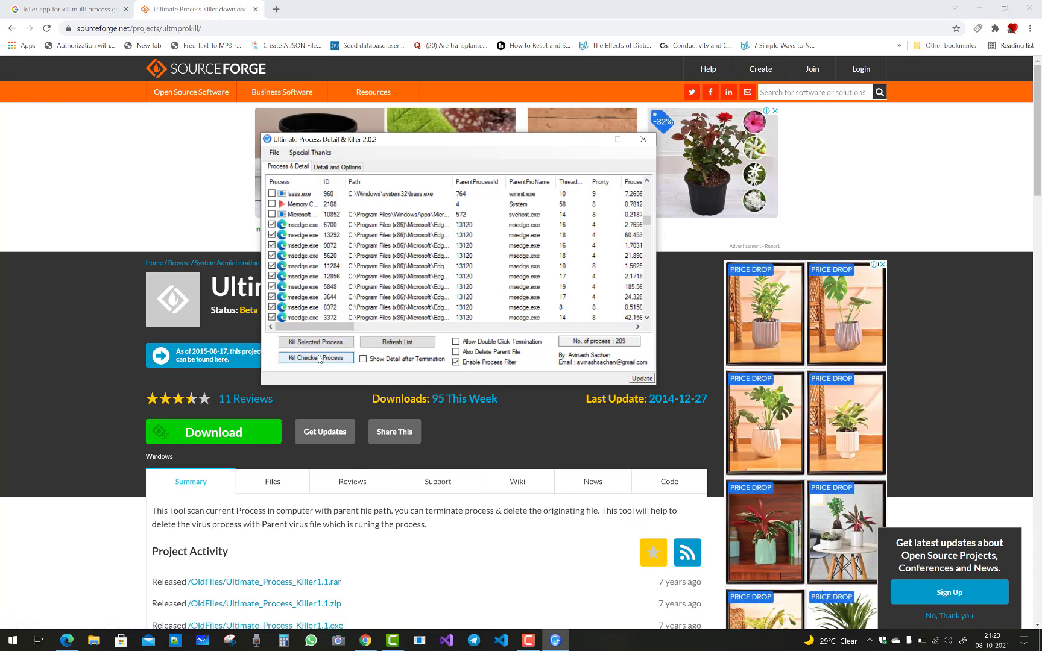
Step: Kill the last msedge.exe processes, 13120 and 7220
click(271, 246)
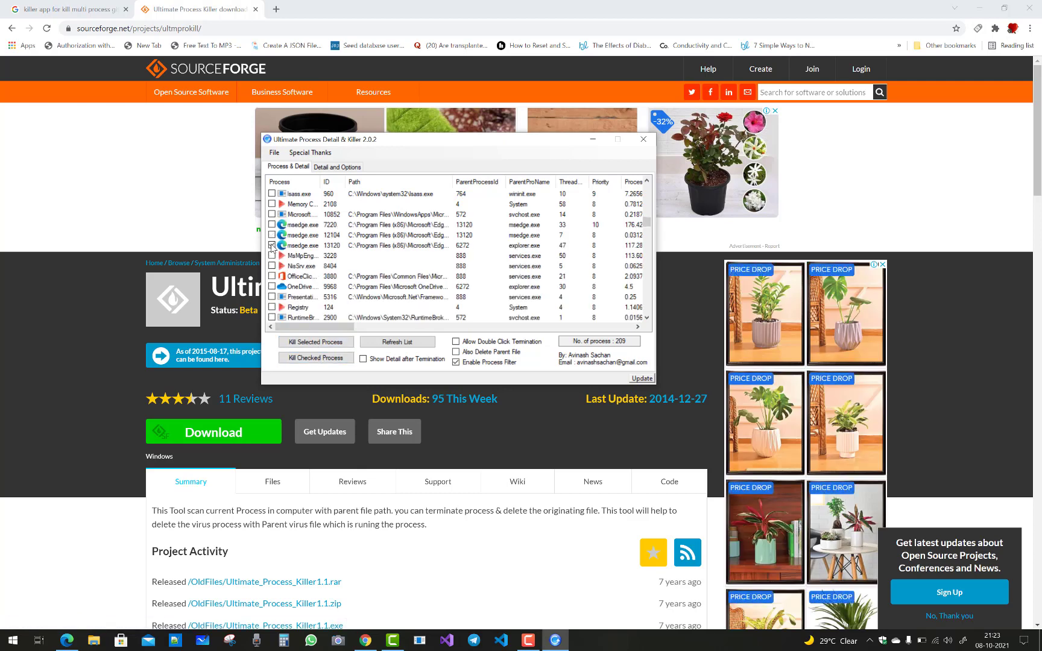
click(271, 224)
click(332, 360)
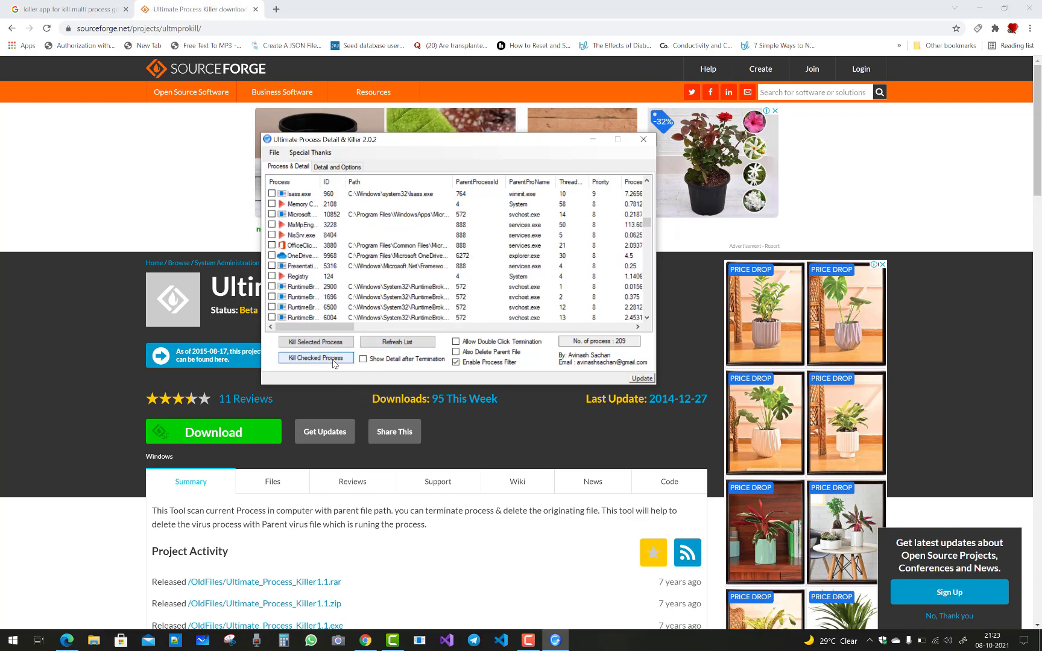